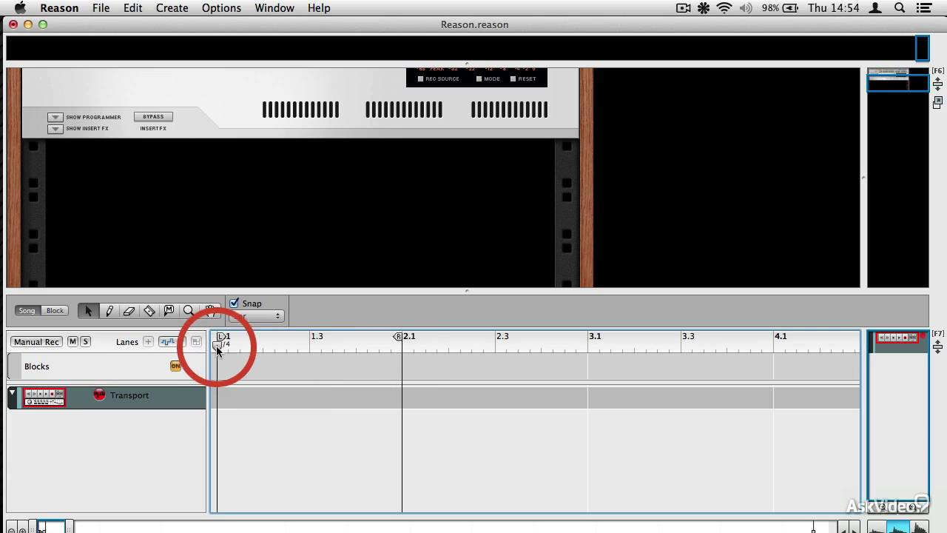
Import Thump Hop 9 [86 bpm – 1bar].wav from Thumpin Hip Hop Beats onto a new audio track.
{"action": "left_click", "coordinate": [102, 8]}
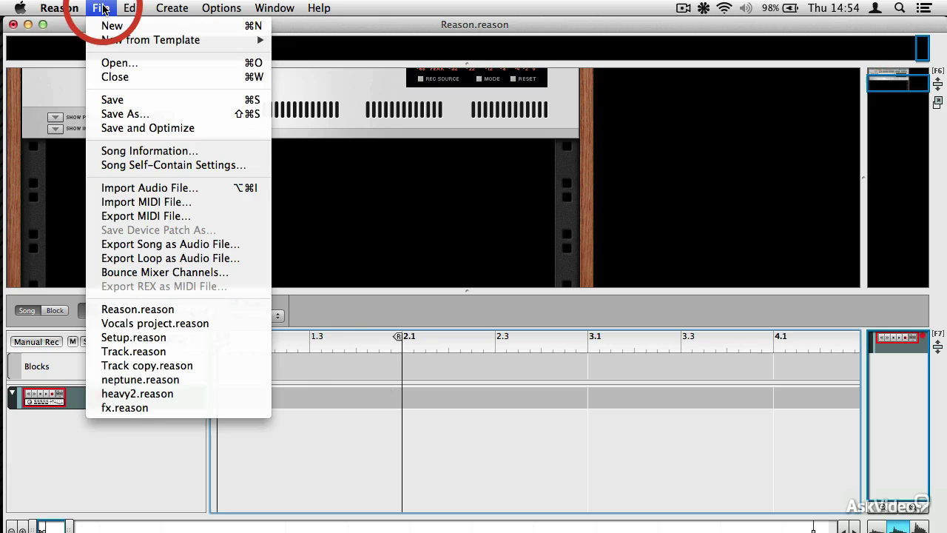
{"action": "left_click", "coordinate": [134, 185]}
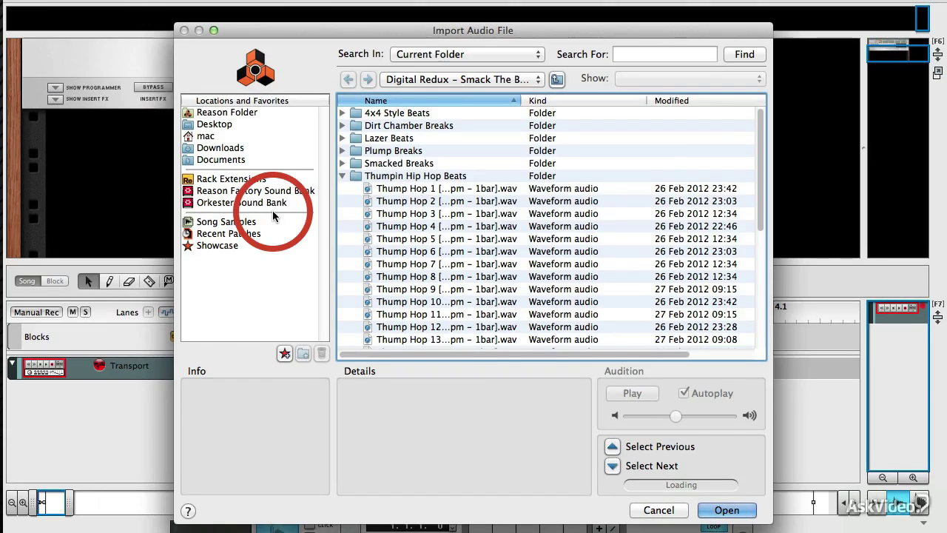
{"action": "left_click", "coordinate": [464, 291]}
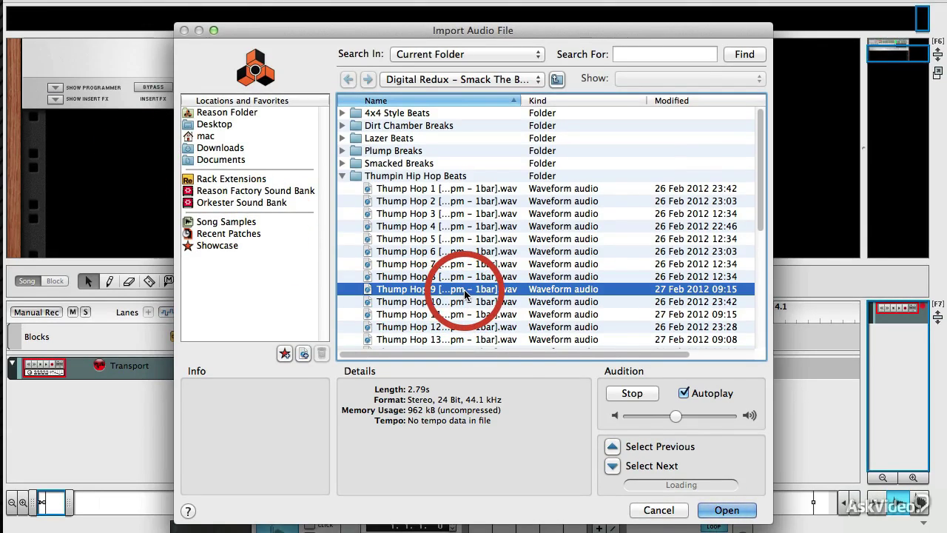
{"action": "left_click", "coordinate": [727, 510]}
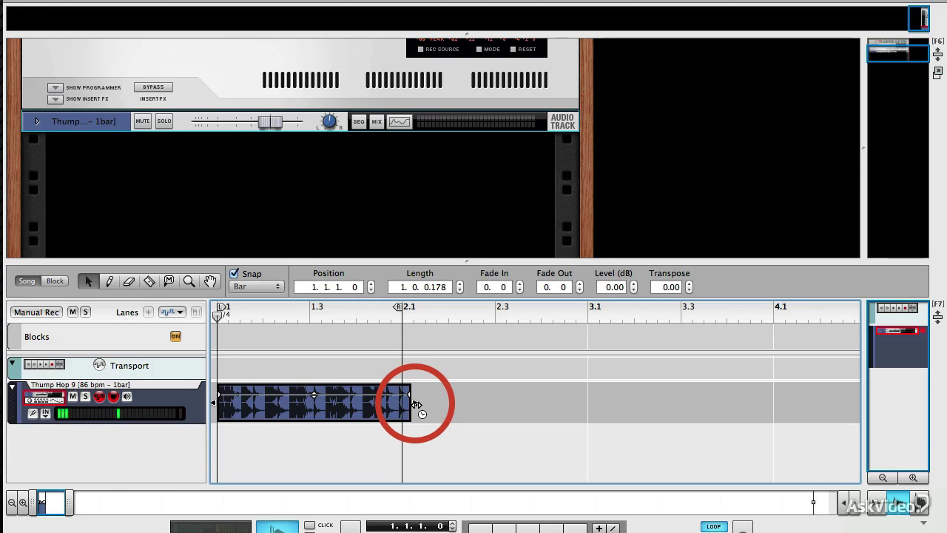
Stretch the clip to end at bar 2.1, disarm the track and lower its fader to about -16 dB.
{"action": "left_click_drag", "start_coordinate": [416, 403], "coordinate": [400, 405]}
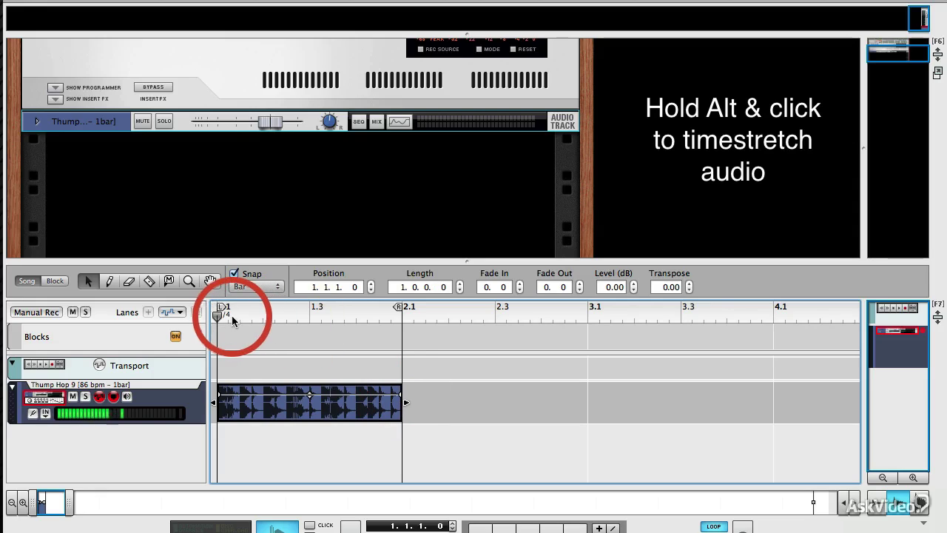
{"action": "left_click", "coordinate": [113, 397]}
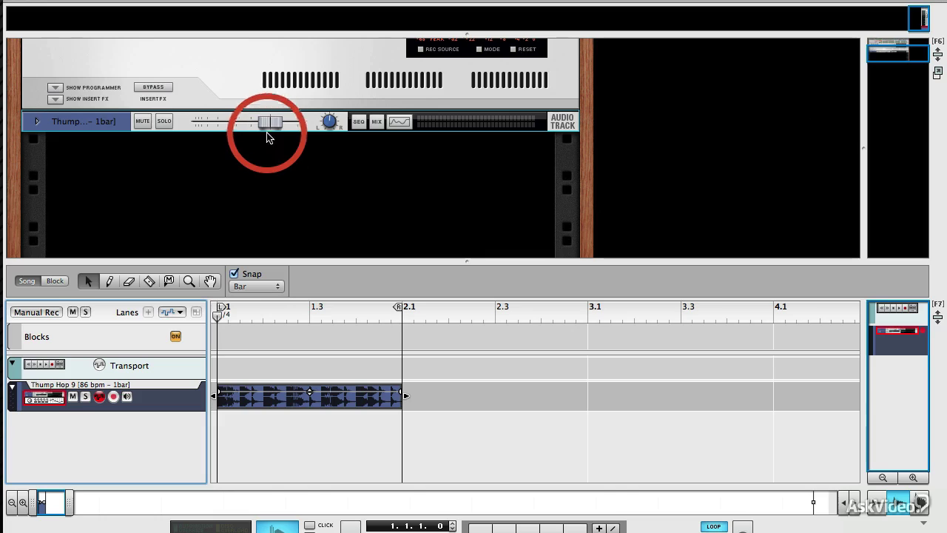
{"action": "left_click_drag", "start_coordinate": [269, 123], "coordinate": [254, 123]}
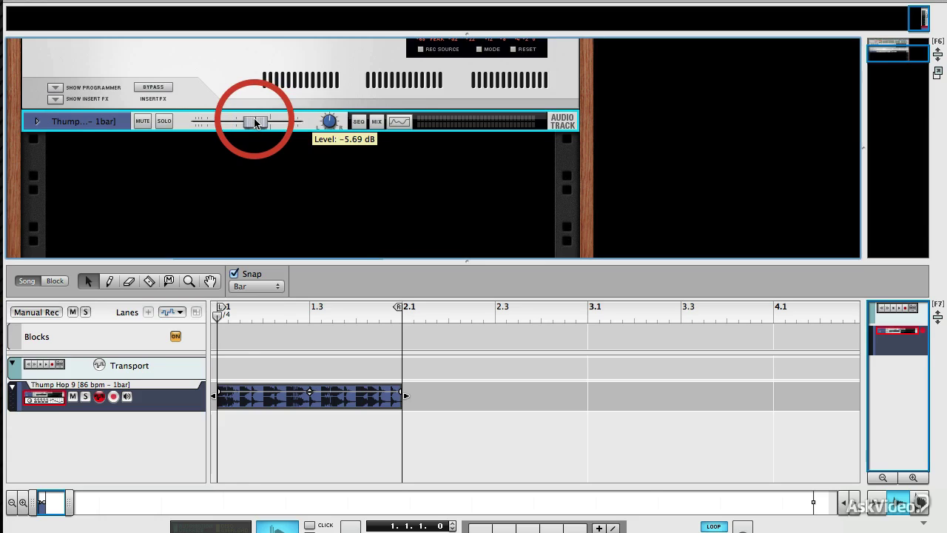
{"action": "key", "text": "space"}
{"action": "left_click_drag", "start_coordinate": [255, 123], "coordinate": [235, 123]}
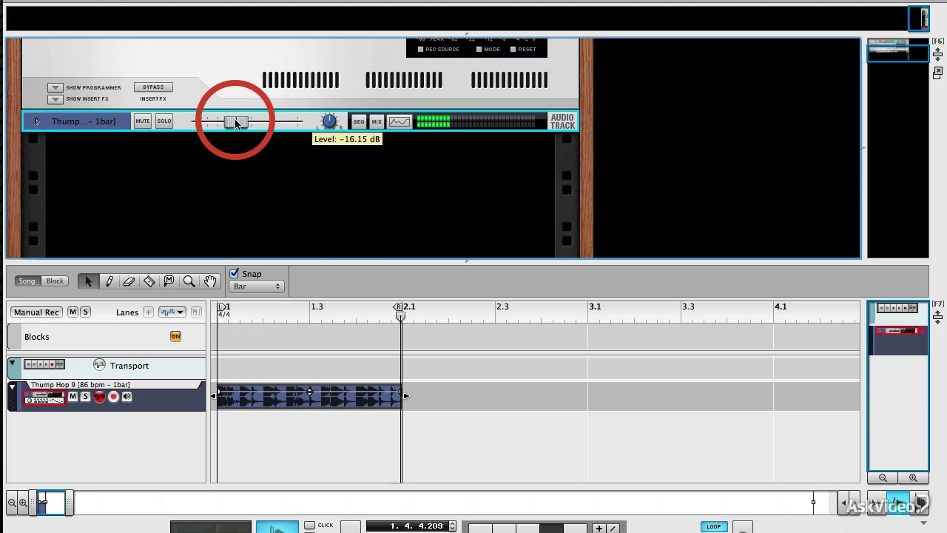
{"action": "key", "text": "space"}
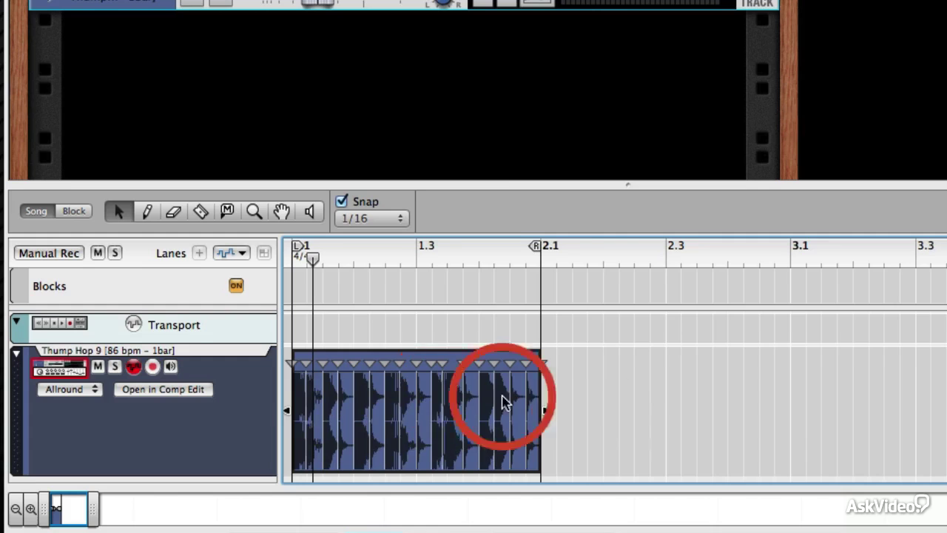
Enlarge the sequencer area and zoom in six steps on the Thump Hop 9 clip.
{"action": "left_click_drag", "start_coordinate": [581, 186], "coordinate": [574, 98]}
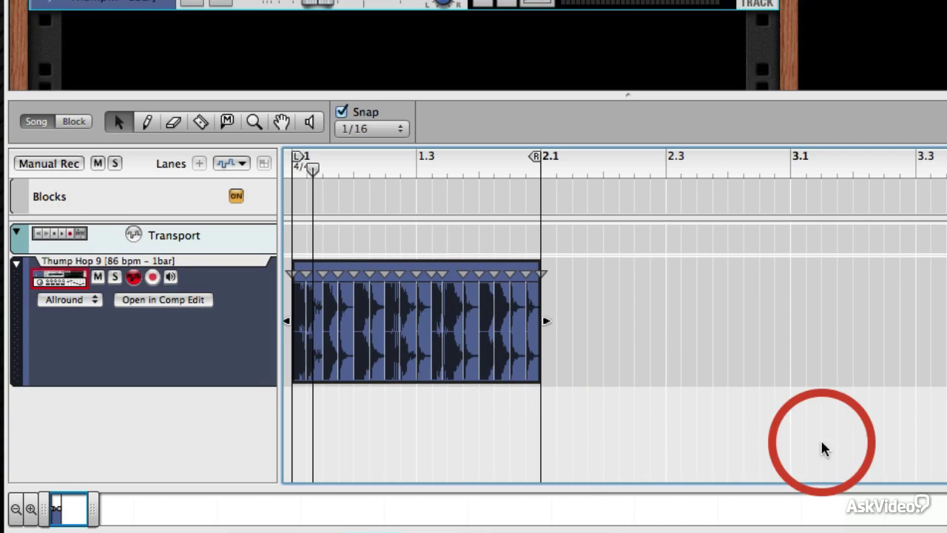
{"action": "left_click", "coordinate": [31, 509]}
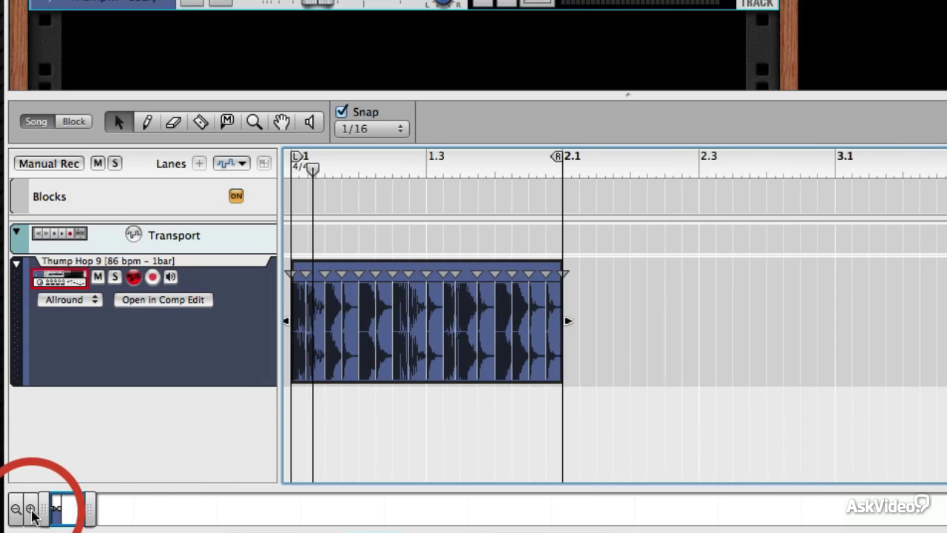
{"action": "left_click", "coordinate": [31, 509]}
{"action": "left_click", "coordinate": [31, 509]}
{"action": "left_click", "coordinate": [31, 509]}
{"action": "left_click", "coordinate": [32, 509]}
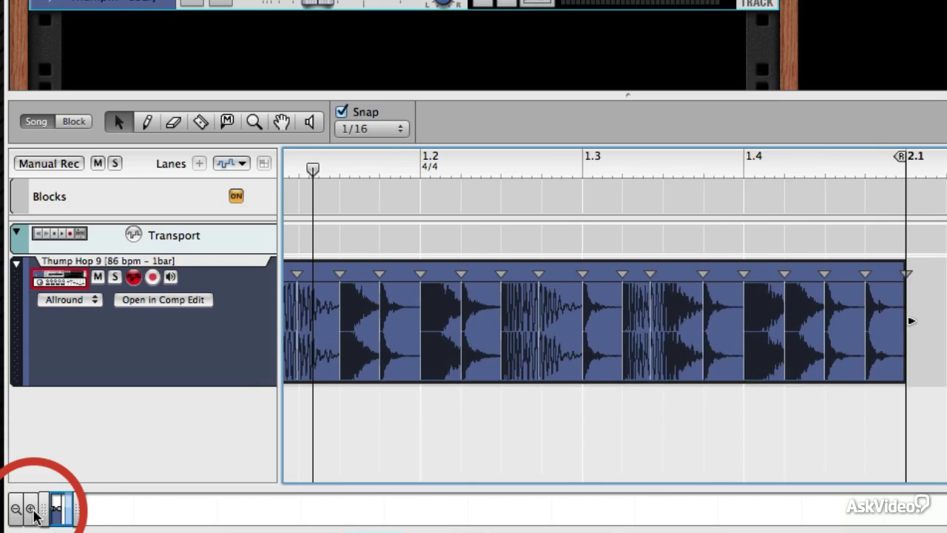
{"action": "left_click", "coordinate": [31, 509]}
Move a slice marker later to re-stretch that beat, then play the loop back.
{"action": "mouse_move", "coordinate": [473, 276]}
{"action": "left_mouse_down"}
{"action": "mouse_move", "coordinate": [491, 279]}
{"action": "mouse_move", "coordinate": [473, 279]}
{"action": "left_mouse_up"}
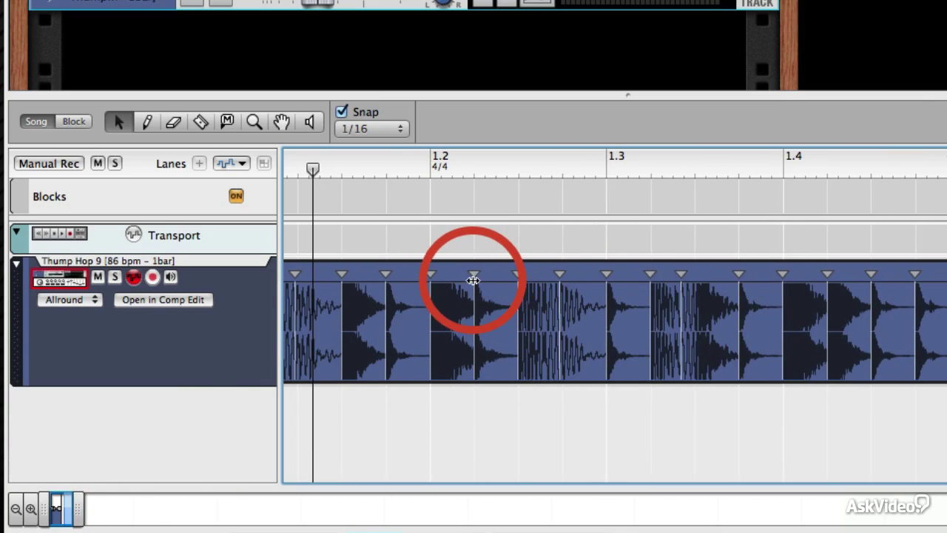
{"action": "left_click", "coordinate": [517, 285]}
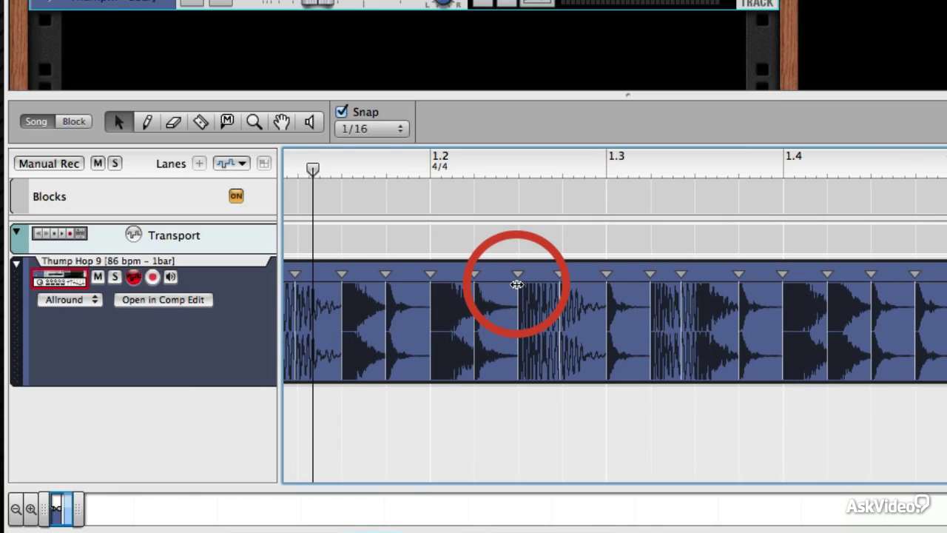
{"action": "left_click", "coordinate": [312, 169]}
{"action": "left_click", "coordinate": [337, 359]}
{"action": "left_click", "coordinate": [247, 448]}
{"action": "left_click", "coordinate": [488, 259]}
{"action": "left_click", "coordinate": [429, 275]}
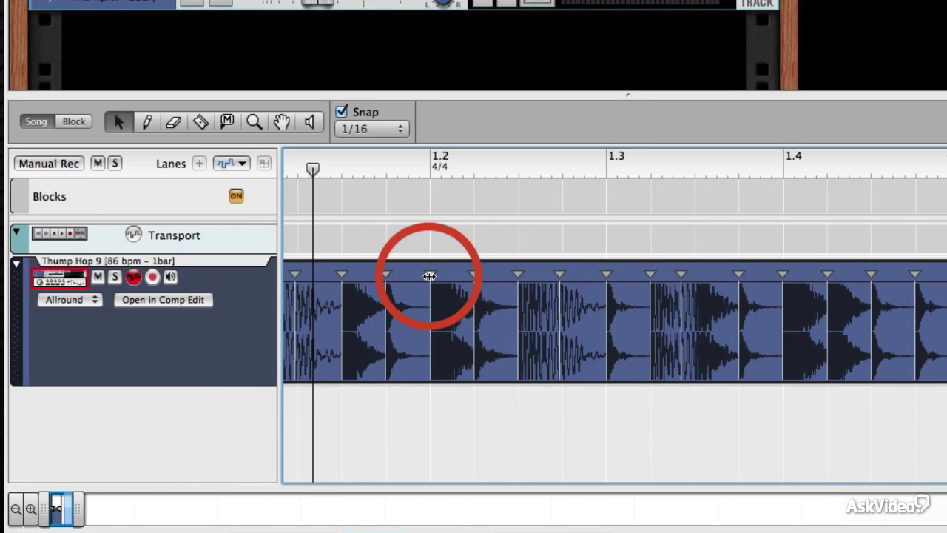
{"action": "left_click_drag", "start_coordinate": [429, 276], "coordinate": [490, 281]}
{"action": "left_click_drag", "start_coordinate": [84, 511], "coordinate": [52, 508]}
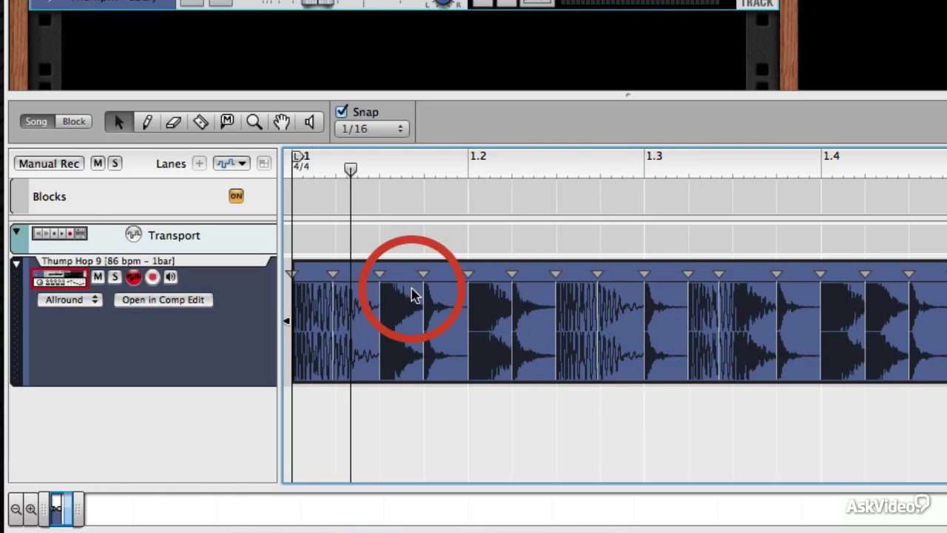
{"action": "key", "text": "space"}
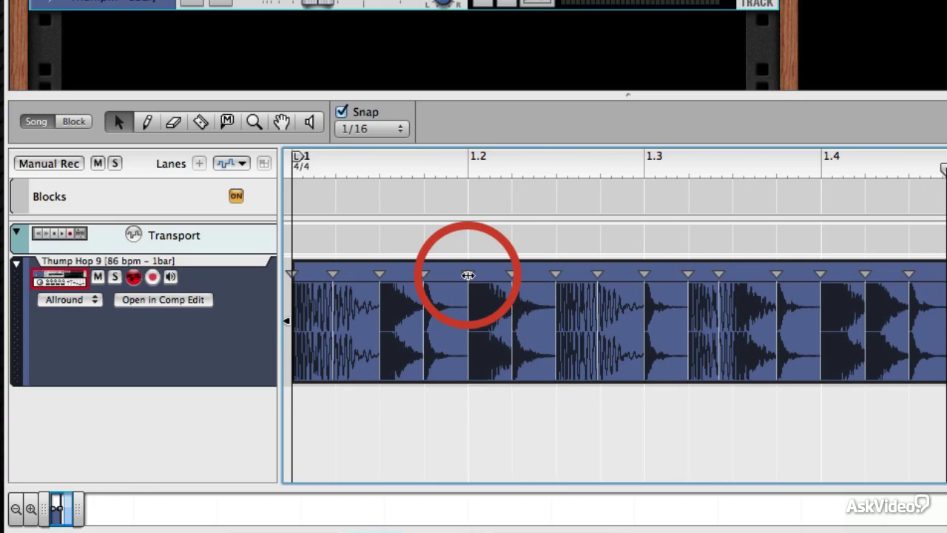
Move the bar 1.2 slice marker a sixteenth earlier and replay the loop.
{"action": "left_click", "coordinate": [468, 275]}
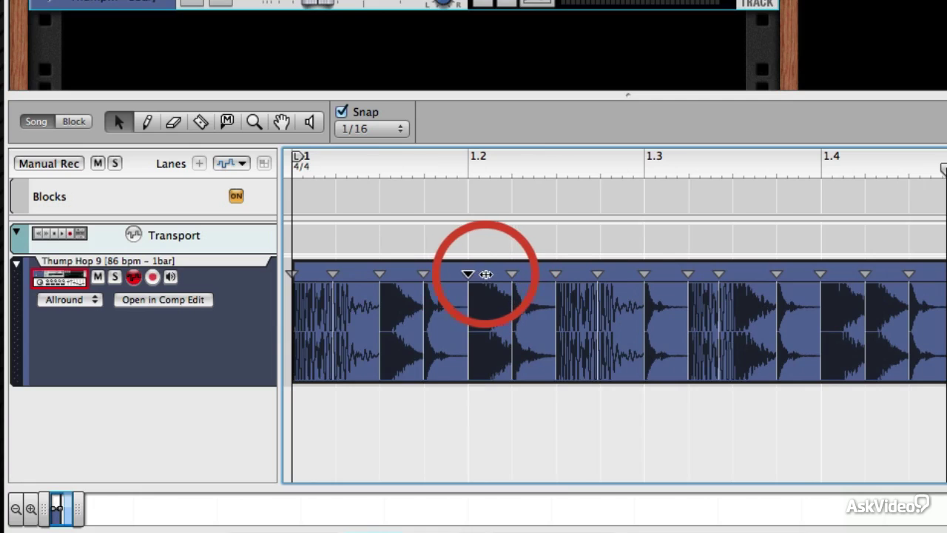
{"action": "left_click_drag", "start_coordinate": [466, 275], "coordinate": [429, 275]}
{"action": "key", "text": "space"}
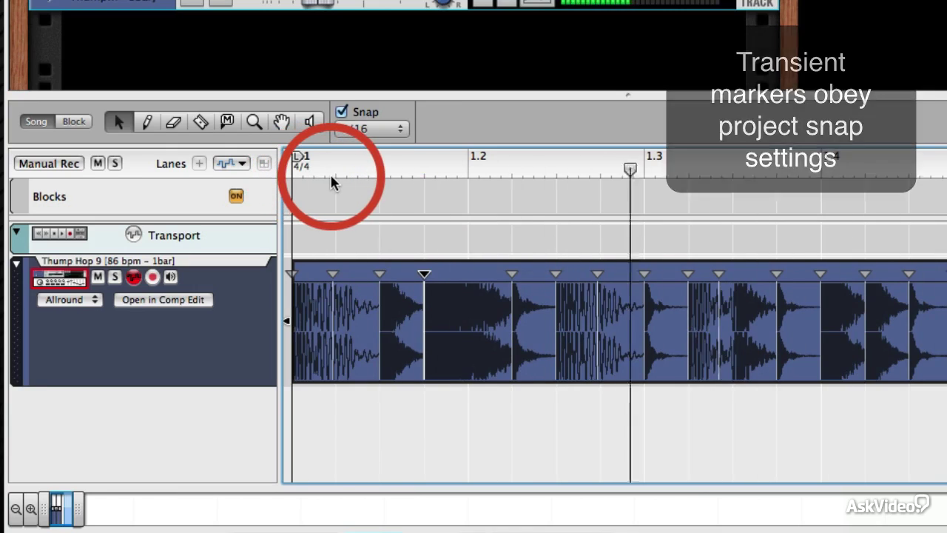
Switch snap to 1/32, drag a slice marker onto beat 1.2, and play the loop.
{"action": "left_click", "coordinate": [381, 130]}
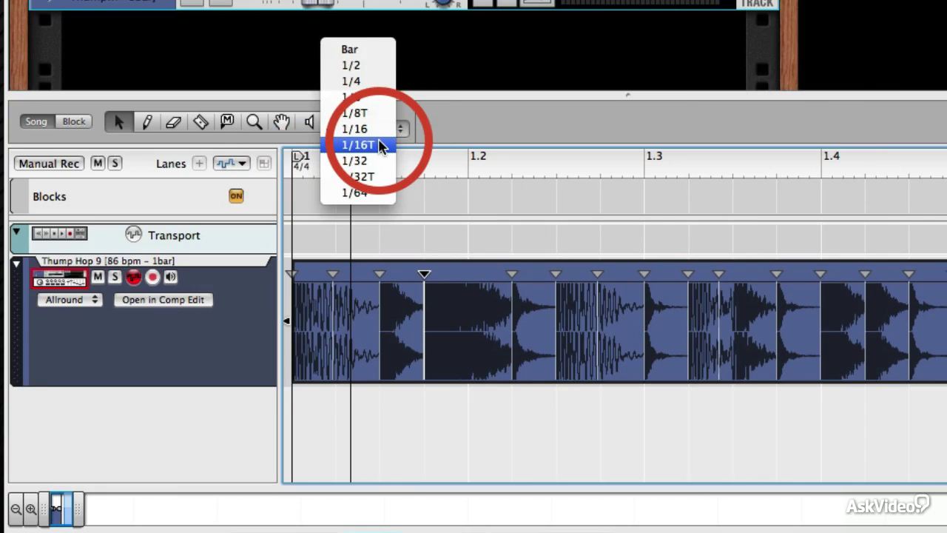
{"action": "left_click", "coordinate": [380, 160]}
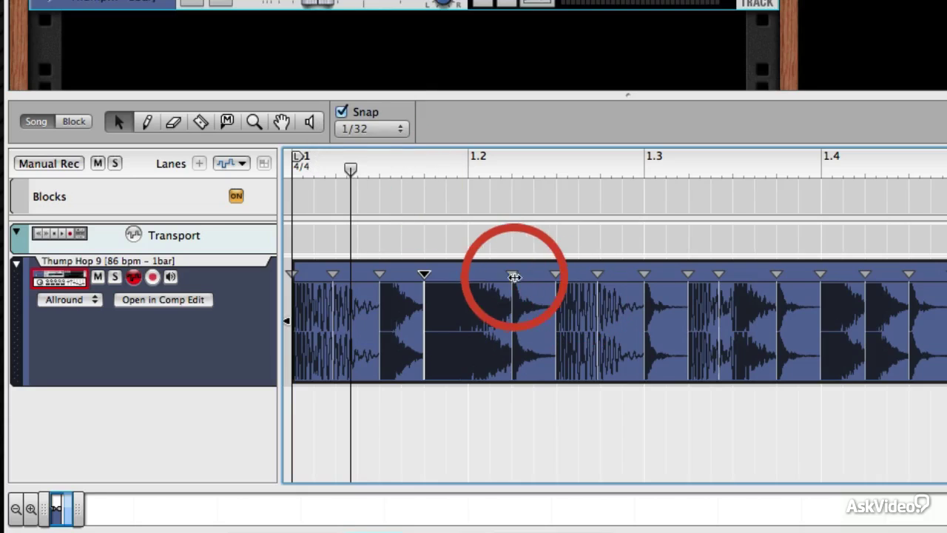
{"action": "left_click_drag", "start_coordinate": [511, 275], "coordinate": [468, 278]}
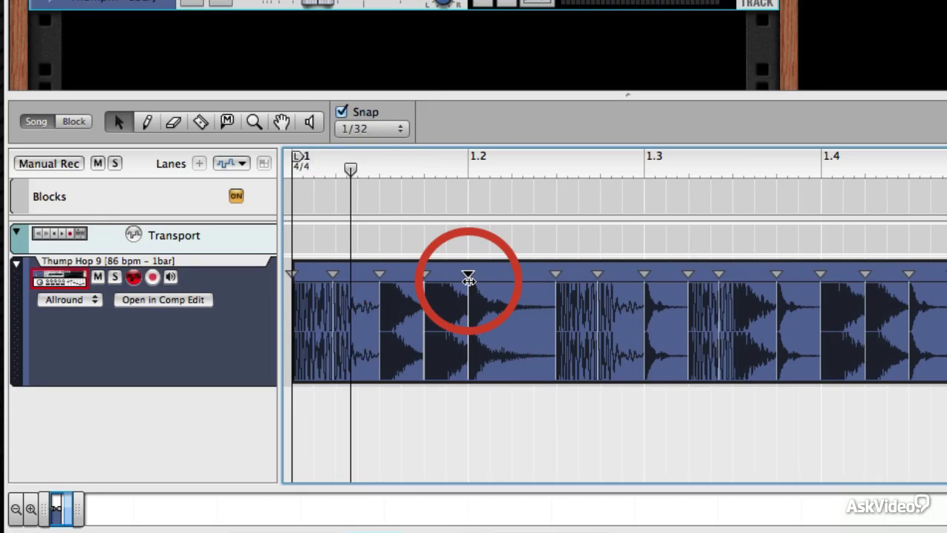
{"action": "key", "text": "space"}
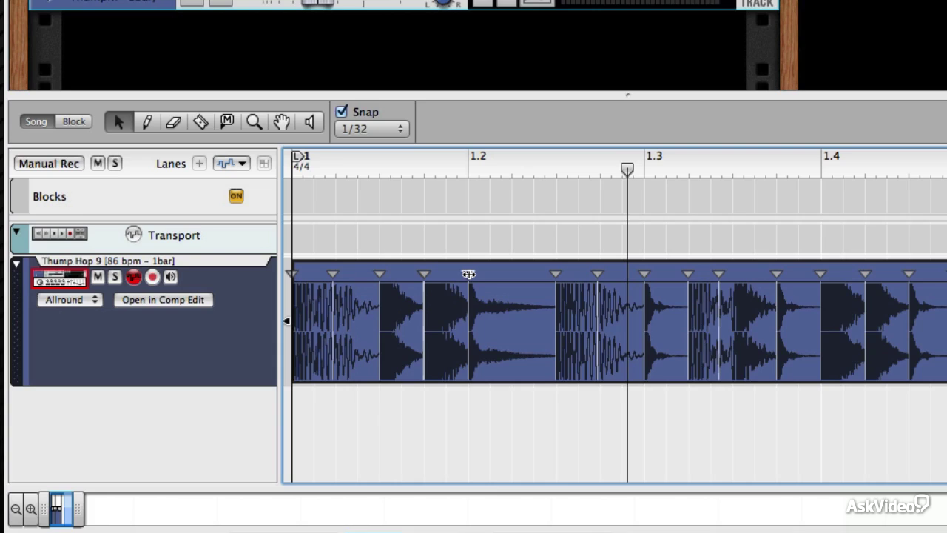
Select a slice marker, keep the stretch mode at Allround, and open the track in Comp Edit.
{"action": "left_click", "coordinate": [468, 275]}
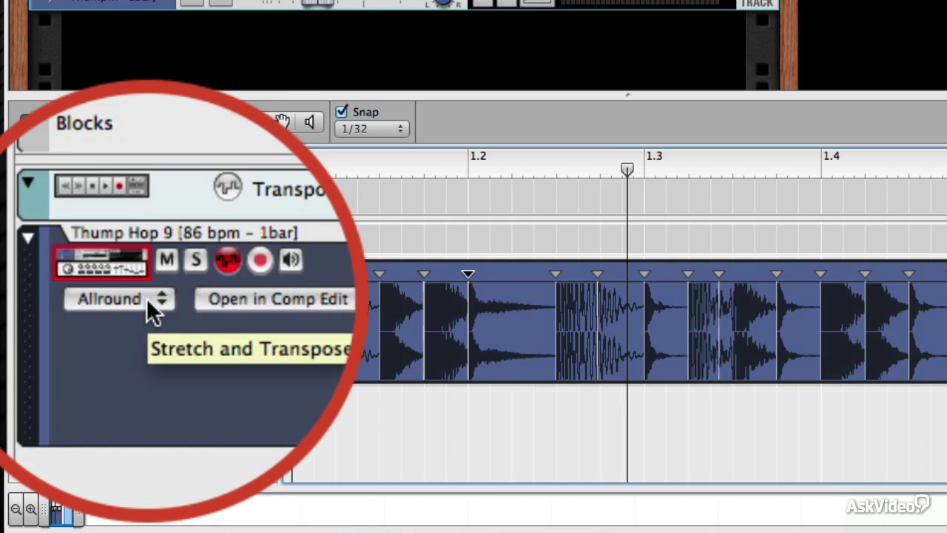
{"action": "left_click", "coordinate": [147, 299]}
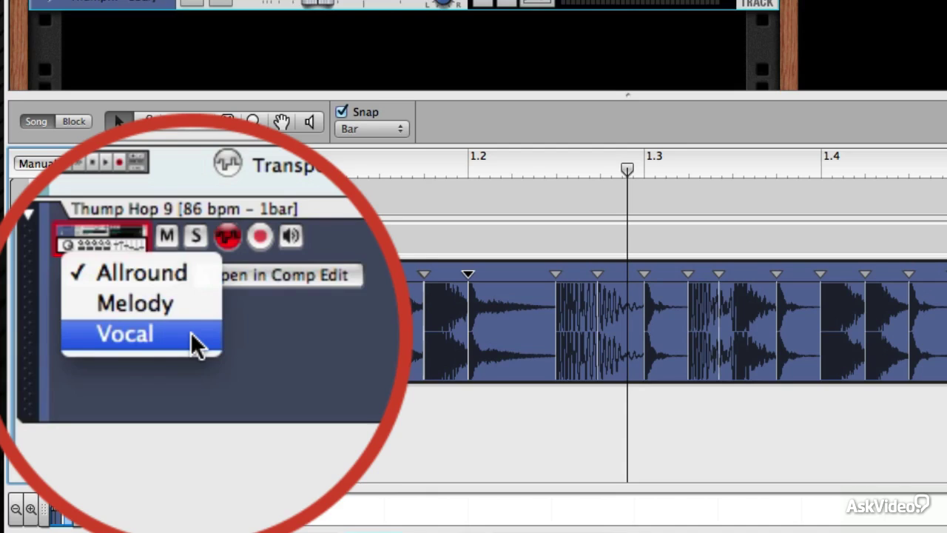
{"action": "left_click", "coordinate": [213, 339]}
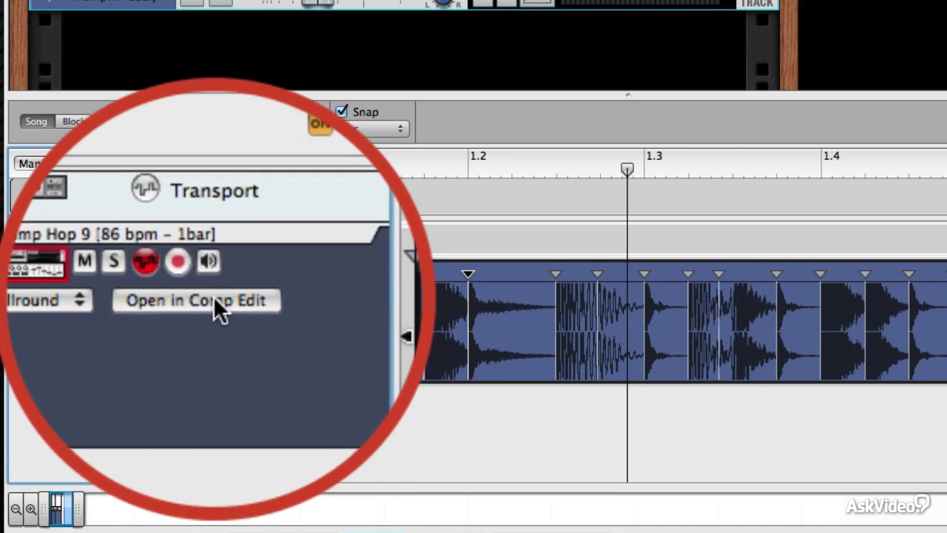
{"action": "left_click", "coordinate": [214, 300]}
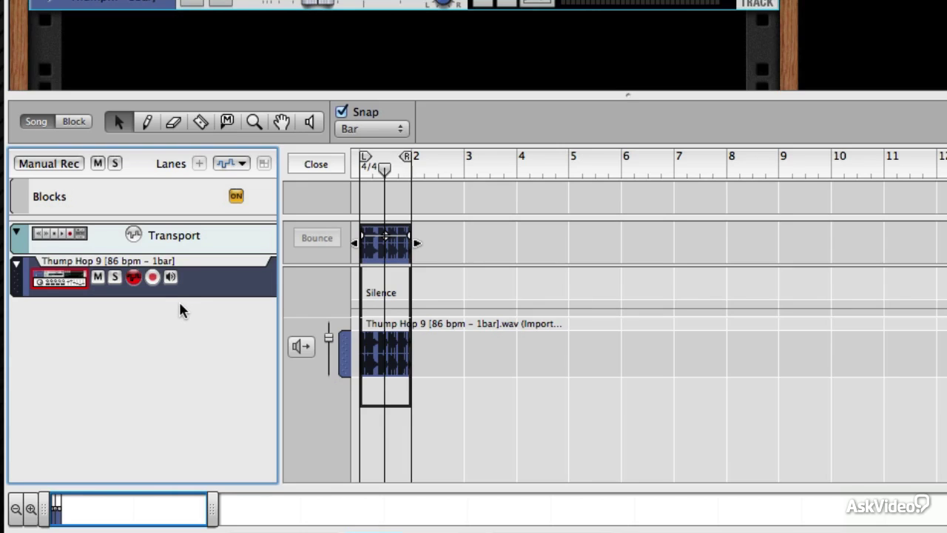
Close Comp Edit, select the clip, and play it from bar 1 until beat 1.4.
{"action": "left_click", "coordinate": [326, 161]}
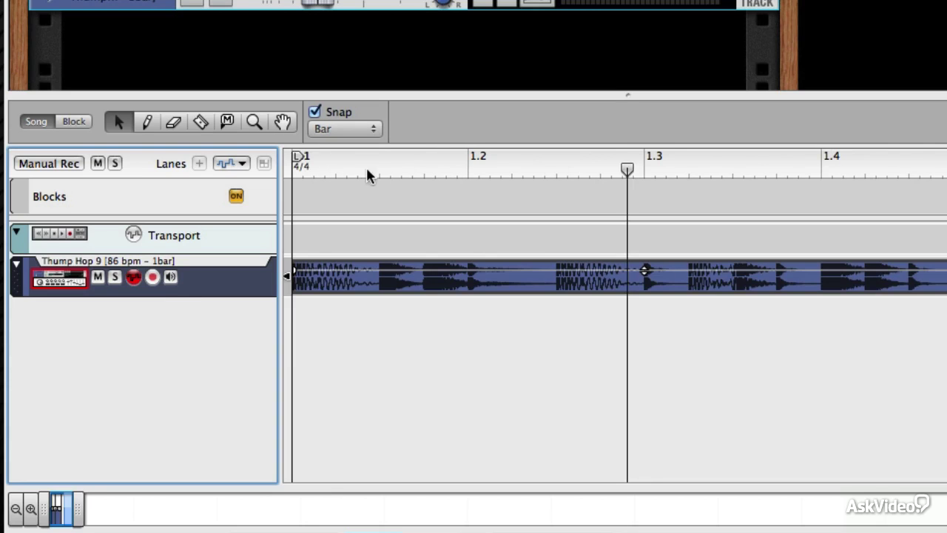
{"action": "left_click", "coordinate": [293, 169]}
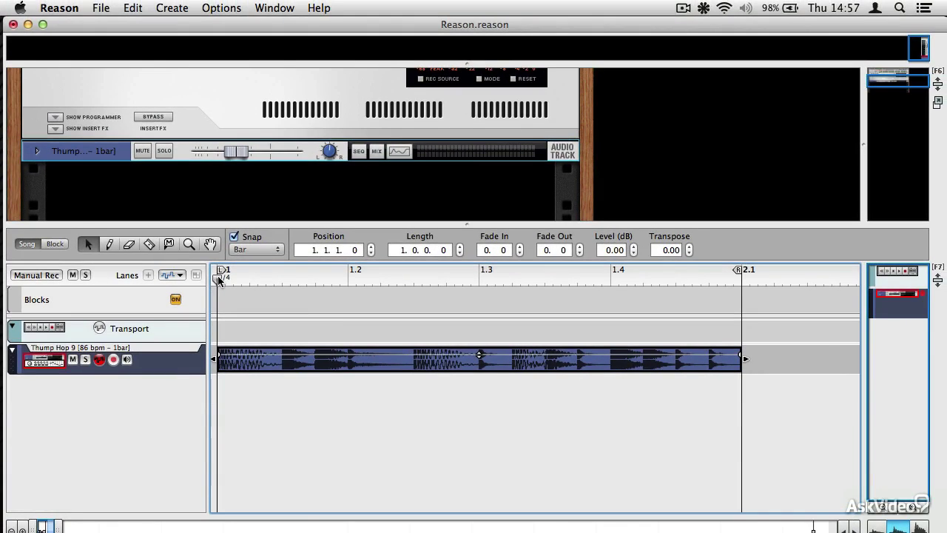
{"action": "key", "text": "space"}
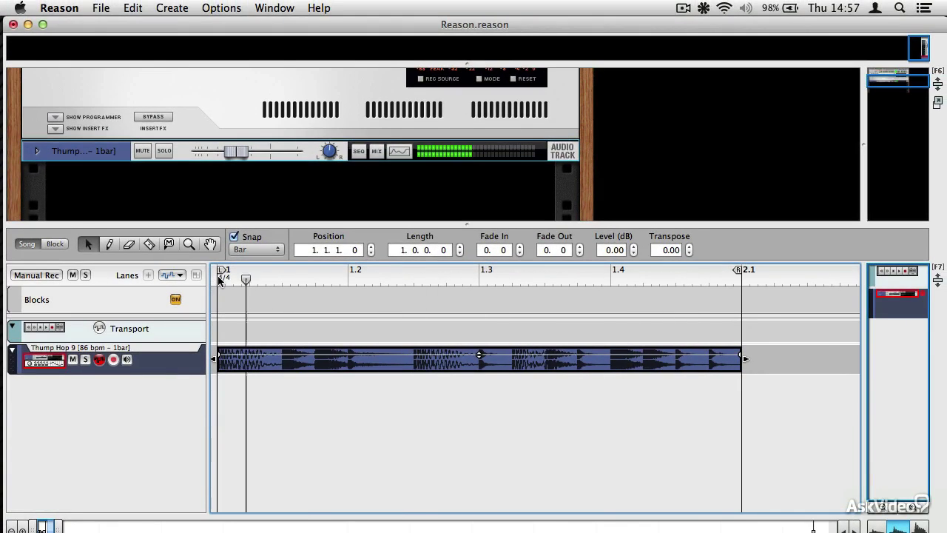
{"action": "key", "text": "space"}
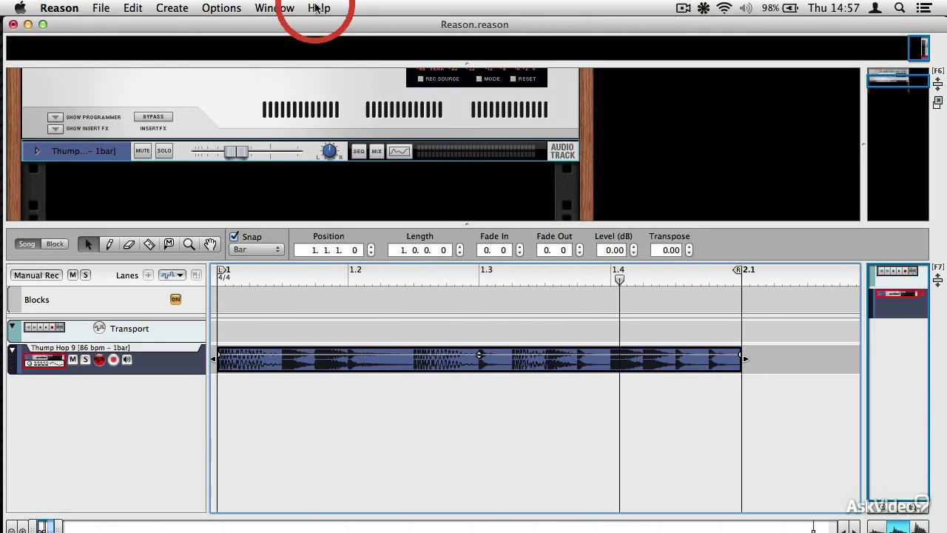
Show the Tool Window on its Tools tab with the Quantize and Pitch sections expanded.
{"action": "left_click", "coordinate": [275, 7]}
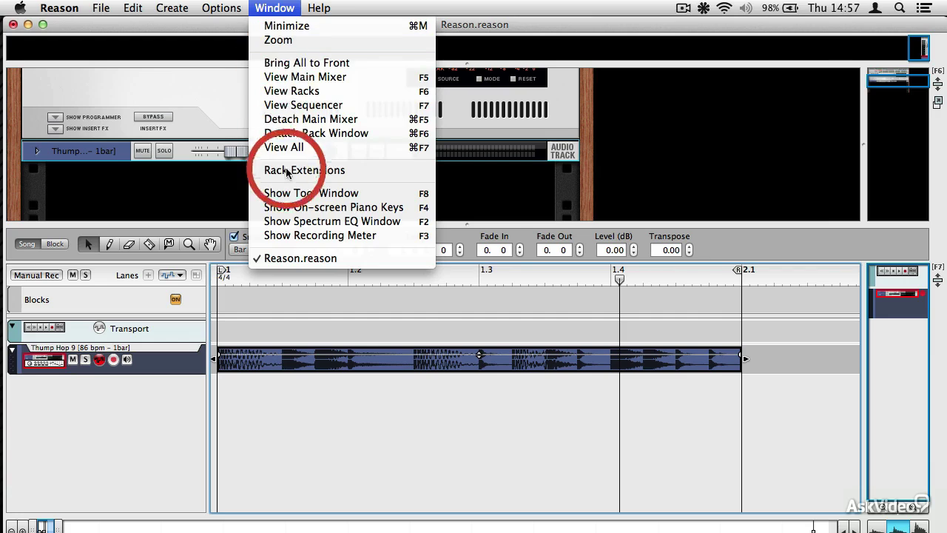
{"action": "left_click", "coordinate": [291, 192]}
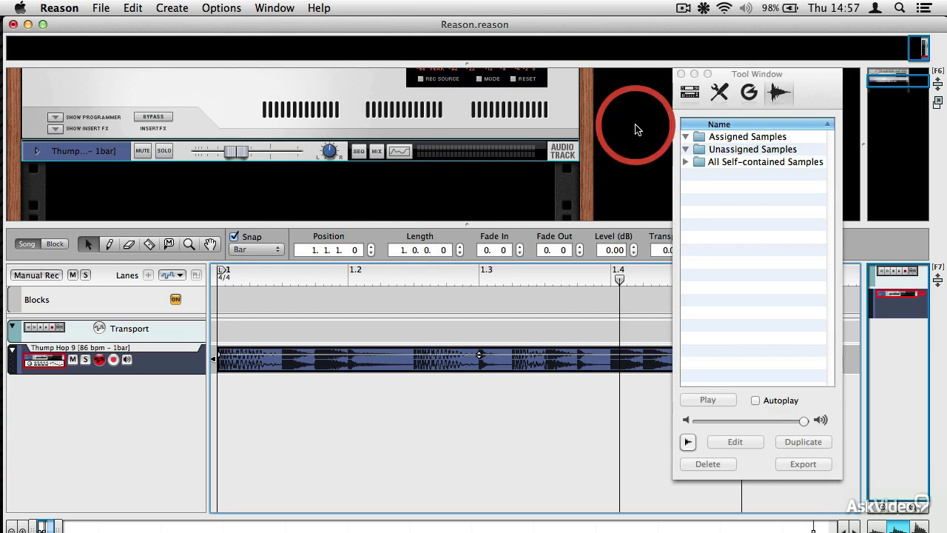
{"action": "left_click", "coordinate": [717, 92]}
{"action": "left_click", "coordinate": [686, 117]}
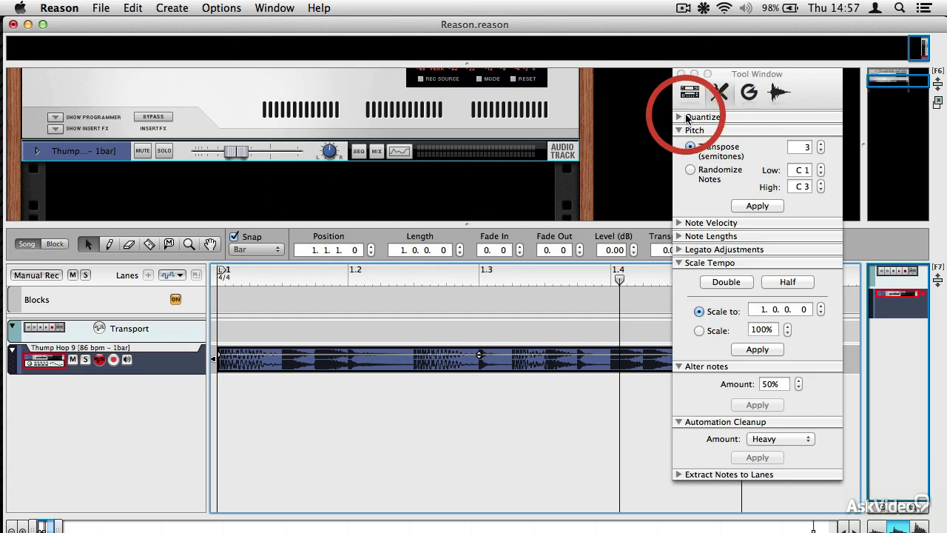
{"action": "left_click", "coordinate": [492, 372]}
{"action": "left_click_drag", "start_coordinate": [492, 371], "coordinate": [460, 363]}
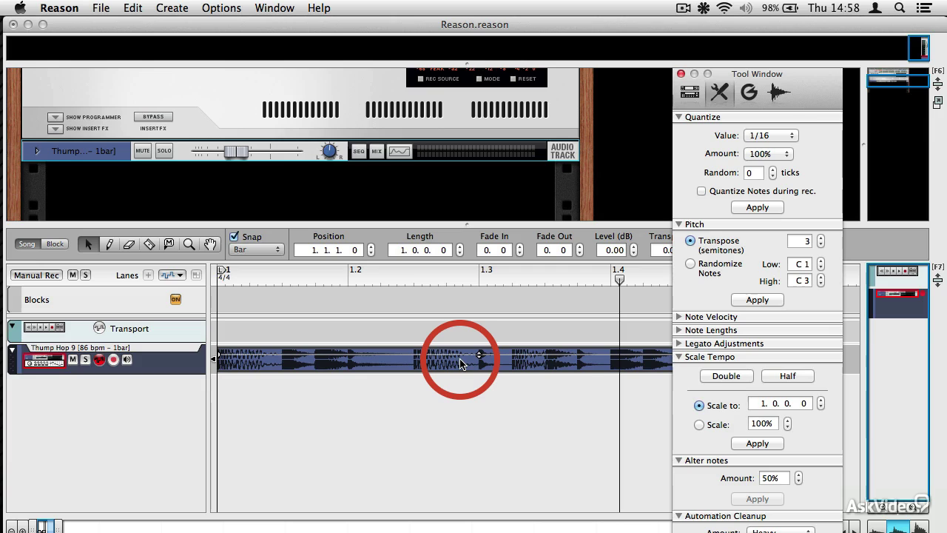
{"action": "left_click_drag", "start_coordinate": [460, 362], "coordinate": [460, 362]}
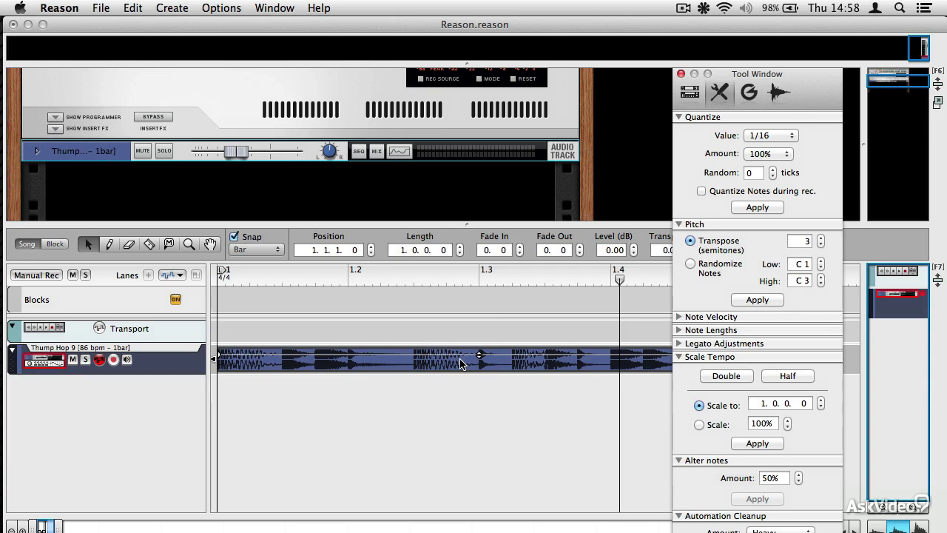